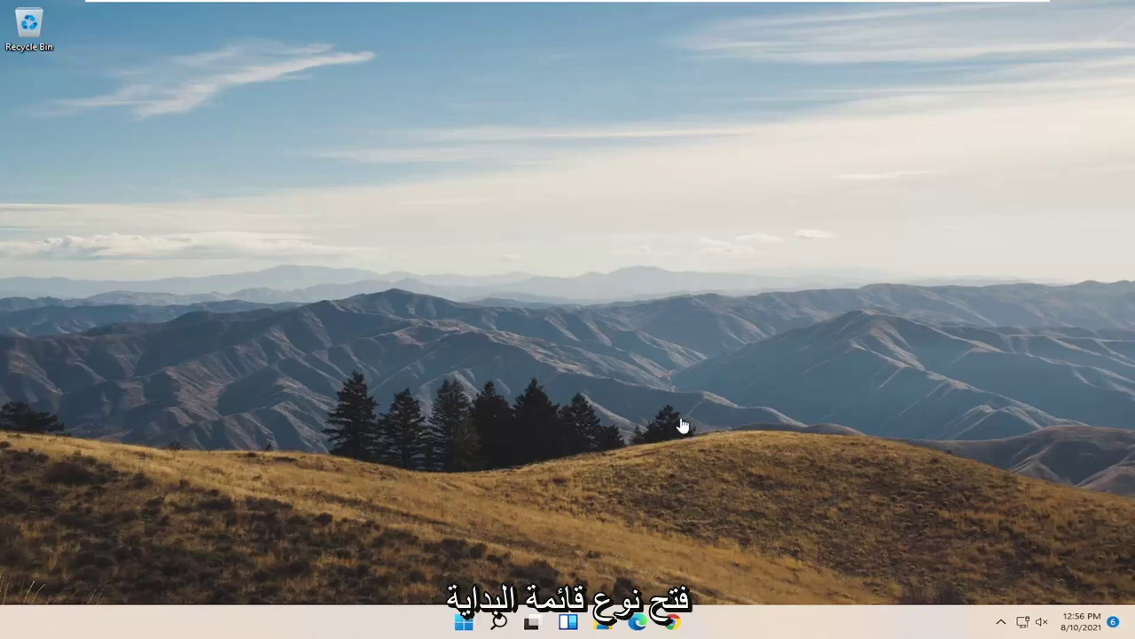
# Step: Open Control Panel, switch View by to Large icons, and go to Power Options
pyautogui.click(499, 622)
pyautogui.write('co')
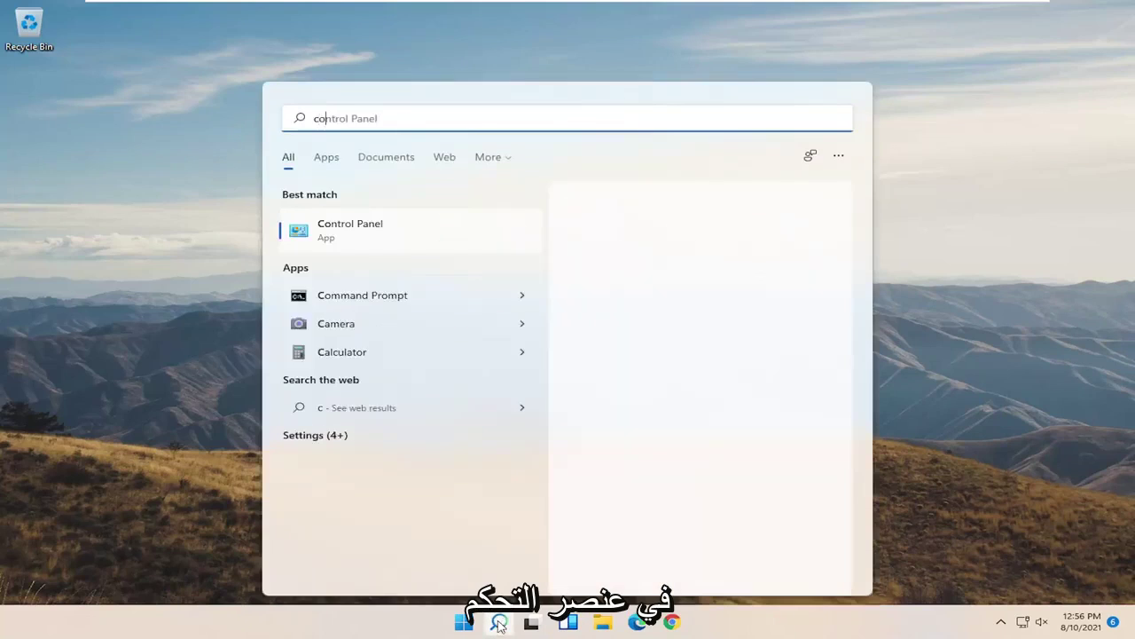
pyautogui.write('ntrol panel')
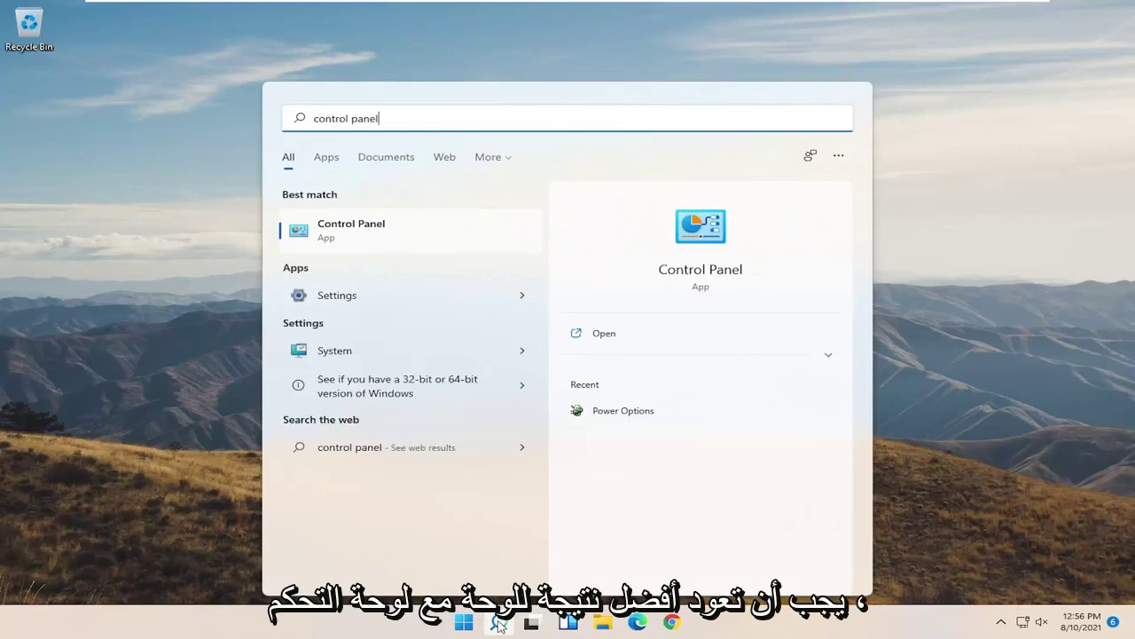
pyautogui.click(343, 236)
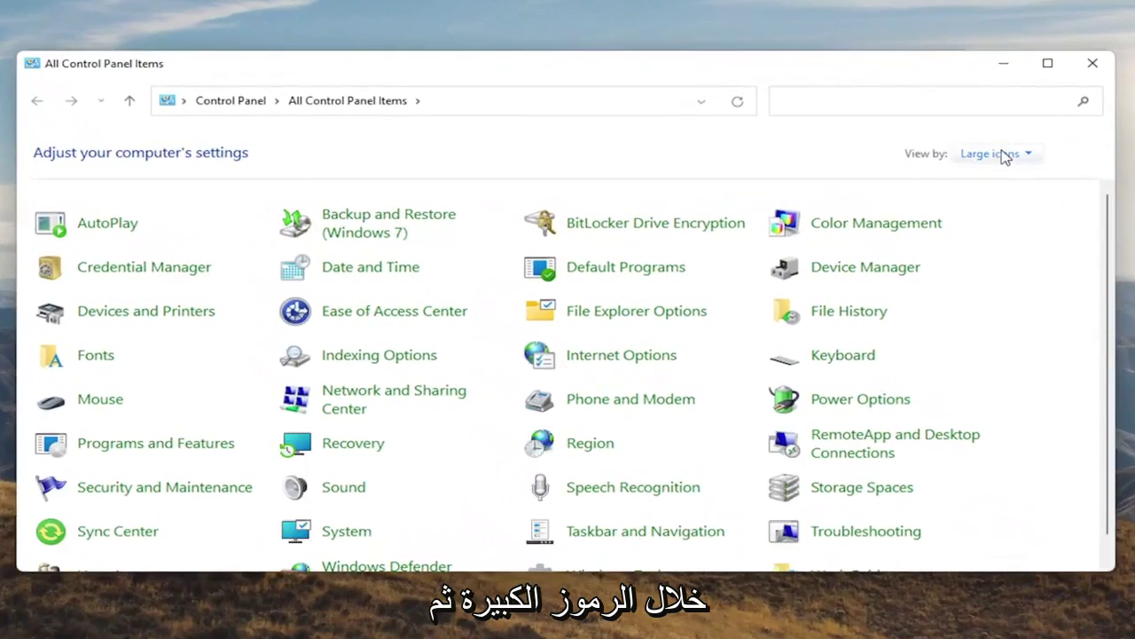
pyautogui.click(994, 155)
pyautogui.click(986, 207)
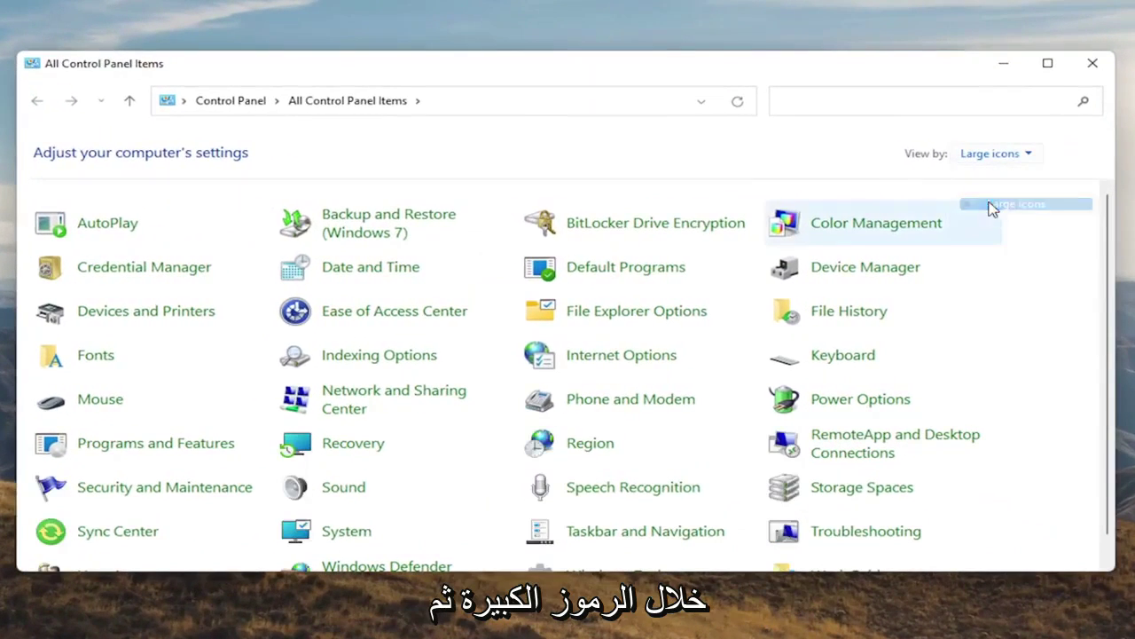
pyautogui.click(865, 401)
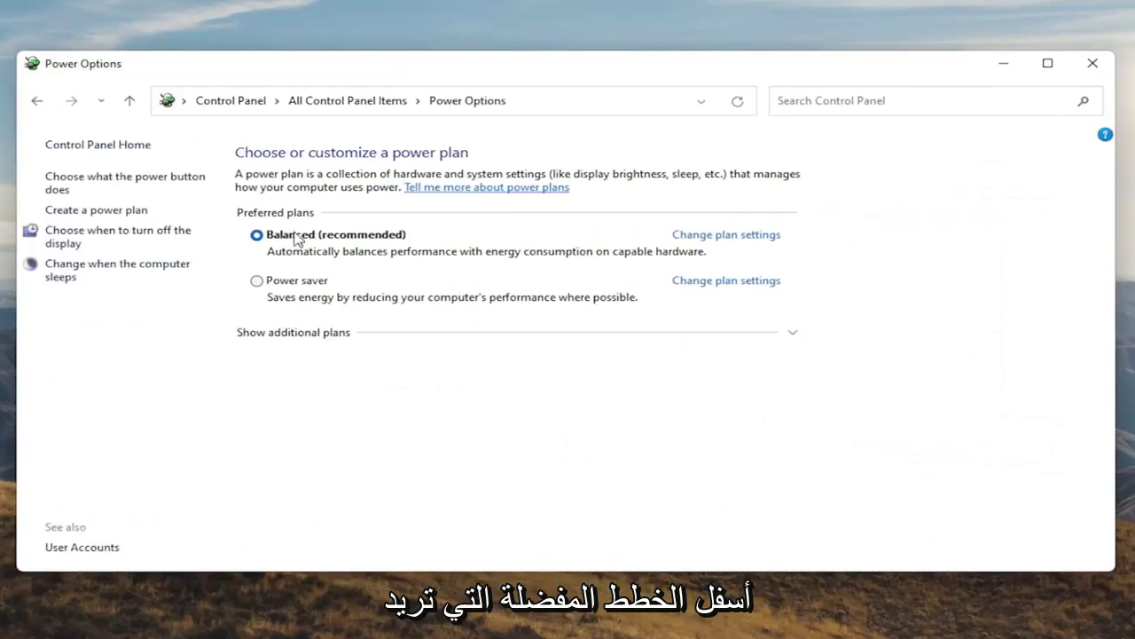
# Step: Open the advanced power settings for the Balanced plan
pyautogui.click(750, 236)
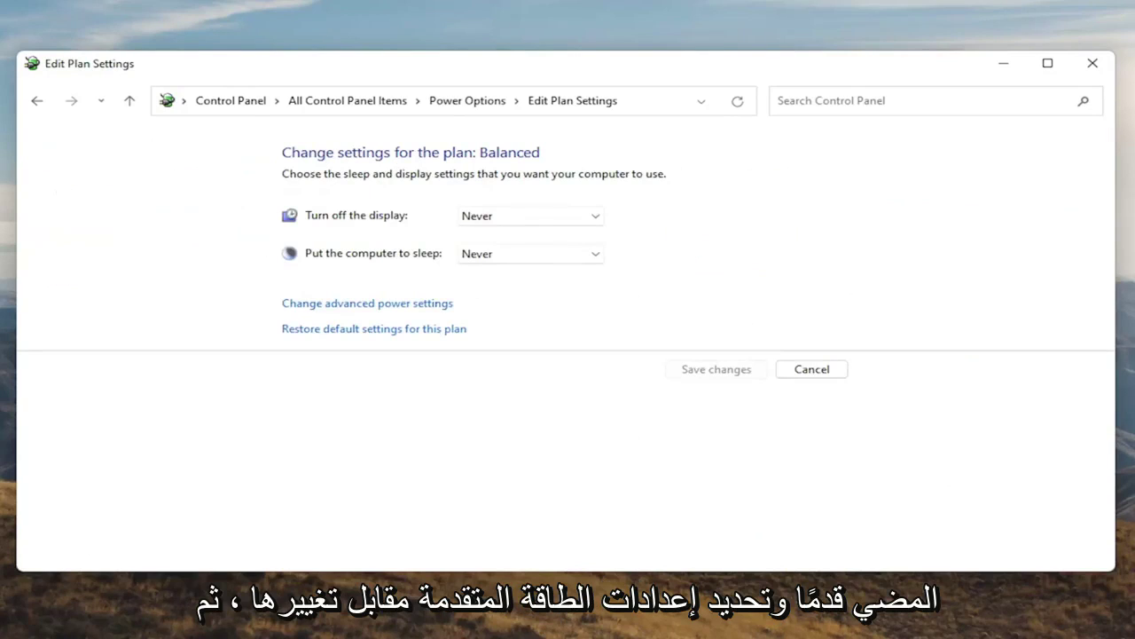
pyautogui.click(411, 314)
pyautogui.moveTo(147, 8); pyautogui.dragTo(388, 85)
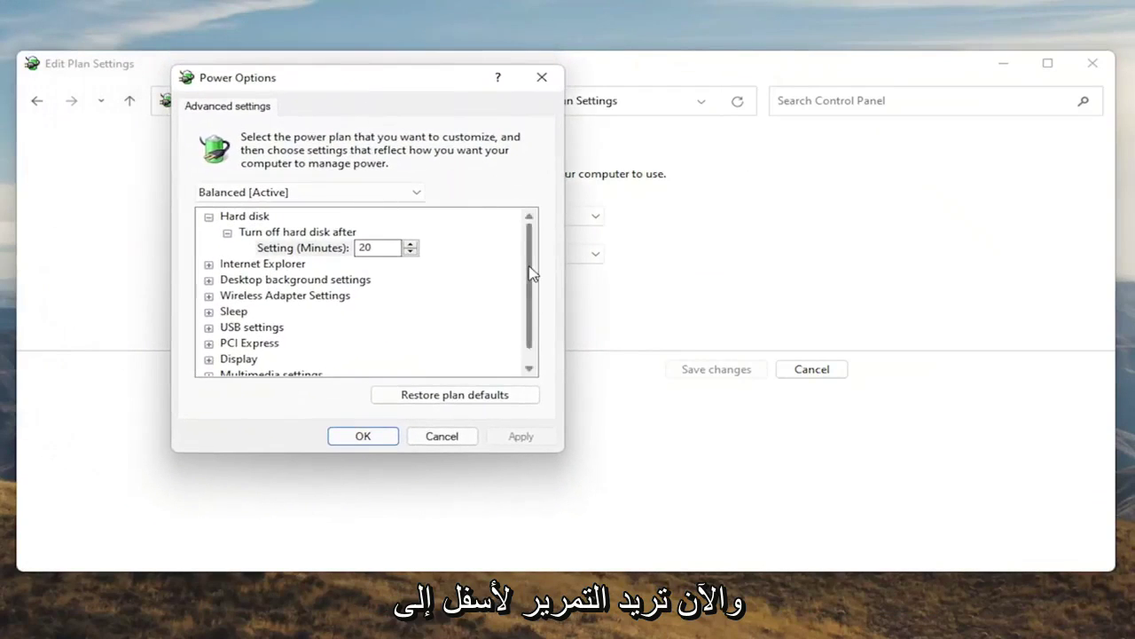
# Step: Set PCI Express Link State Power Management to Off, apply it, and close the plan windows
pyautogui.scroll(-1, 530, 275)
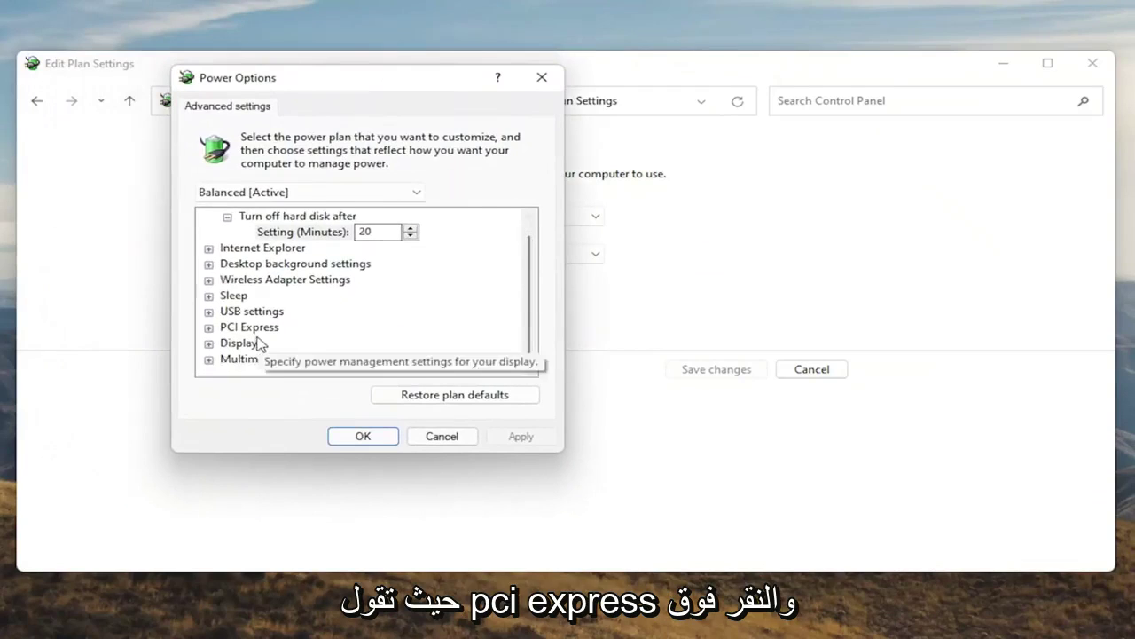
pyautogui.click(208, 327)
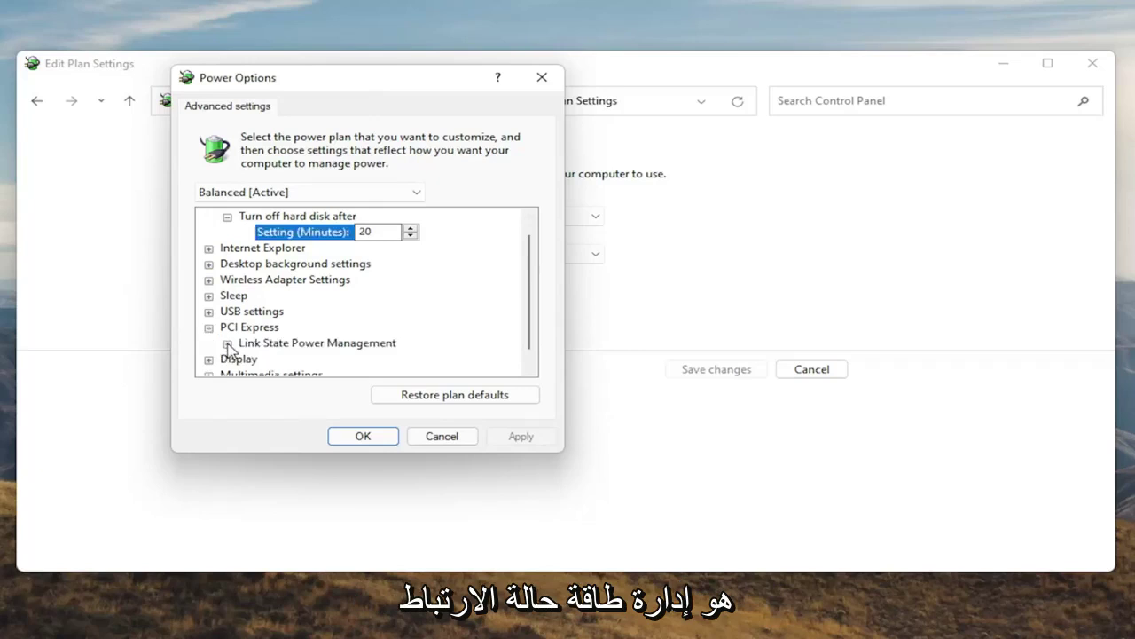
pyautogui.click(227, 344)
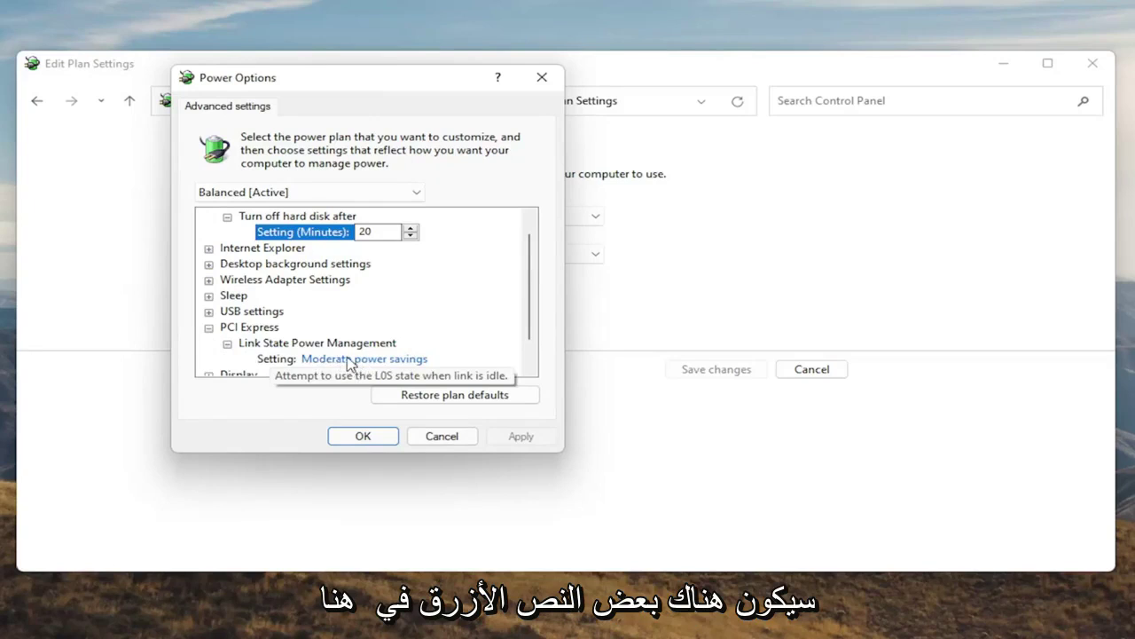
pyautogui.click(348, 359)
pyautogui.click(350, 360)
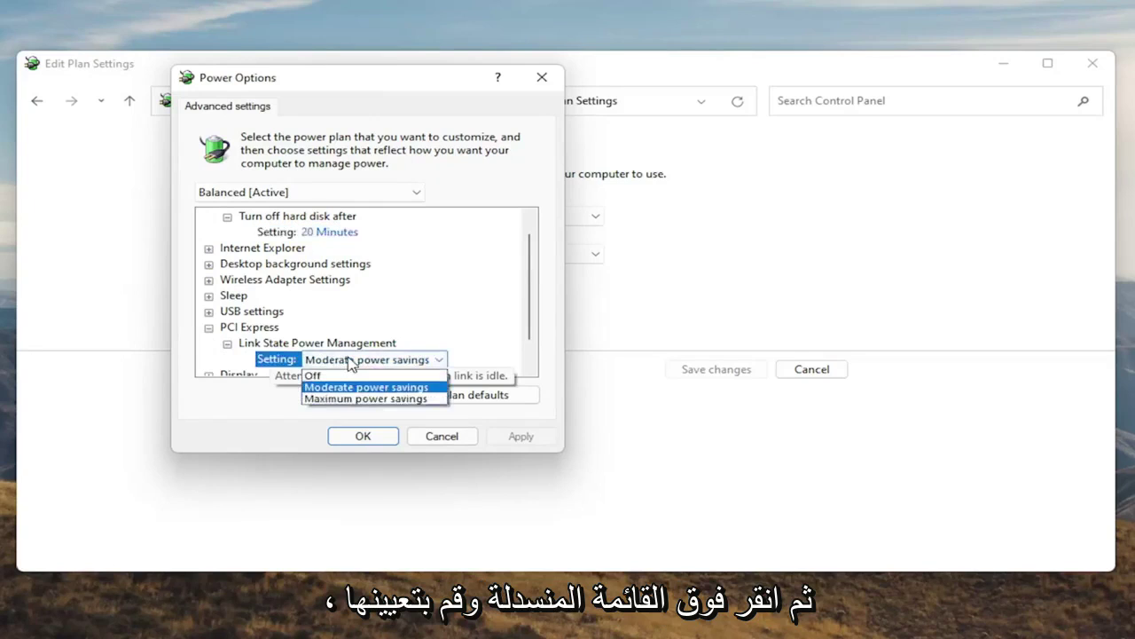
pyautogui.click(347, 375)
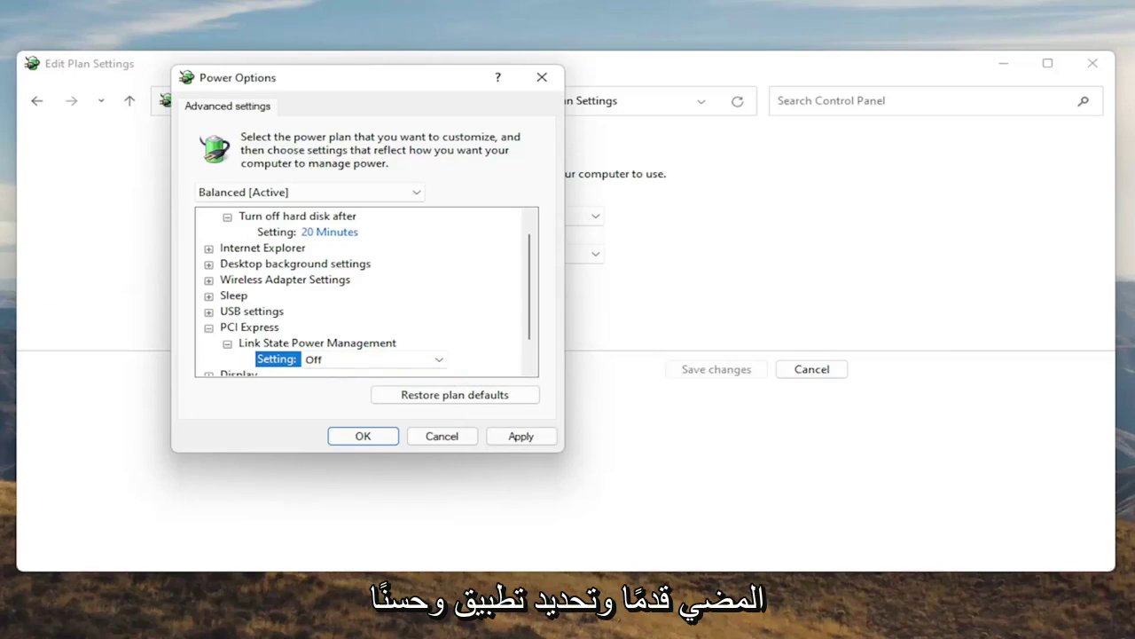
pyautogui.click(521, 436)
pyautogui.click(350, 441)
pyautogui.click(1093, 63)
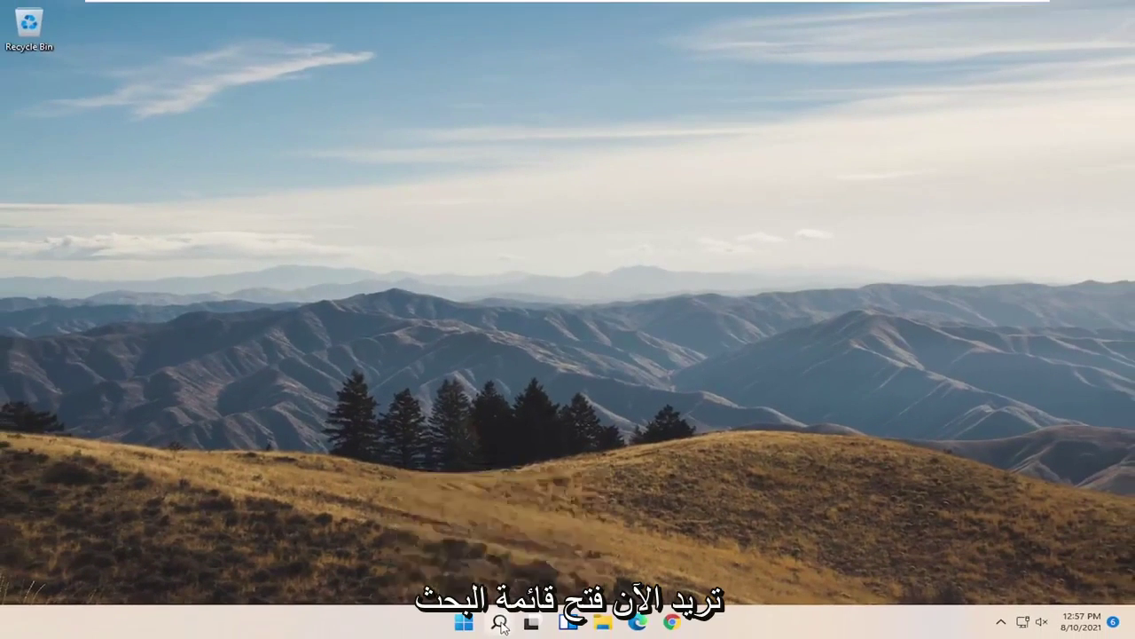
# Step: Launch Command Prompt as administrator and run powercfg -h off to disable hibernation
pyautogui.click(500, 622)
pyautogui.write('cmd')
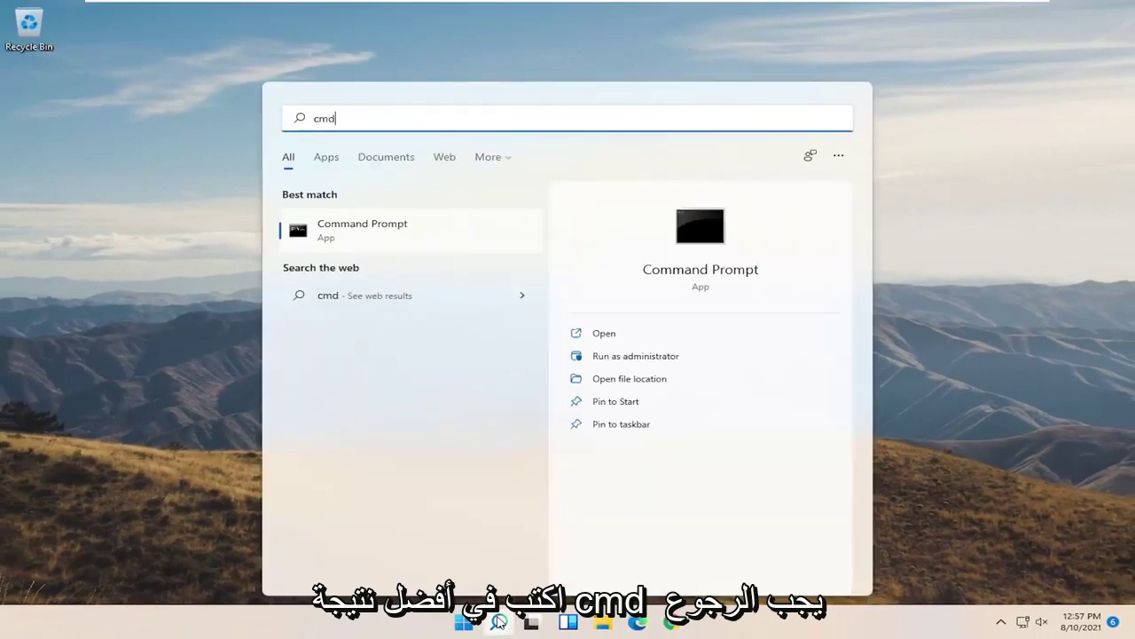
pyautogui.rightClick(336, 238)
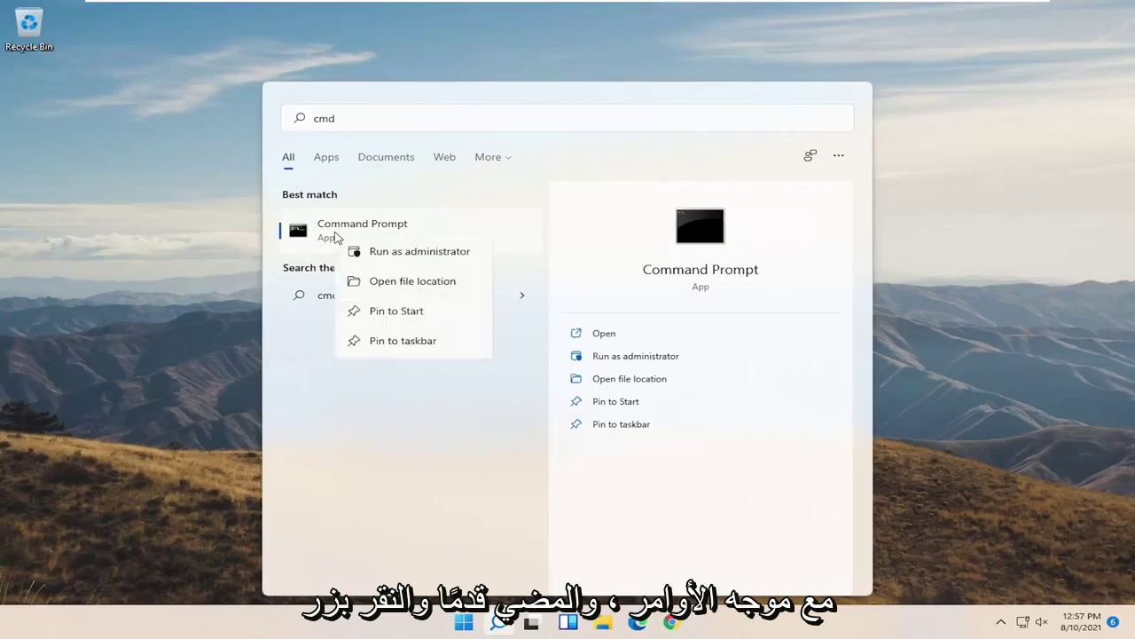
pyautogui.click(376, 252)
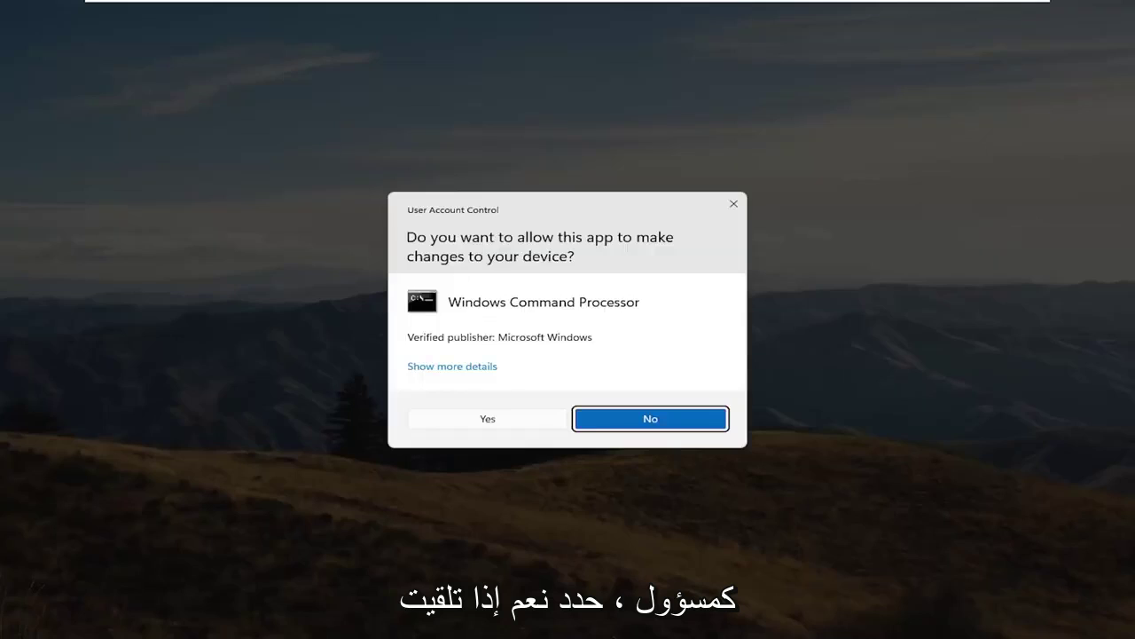
pyautogui.click(499, 416)
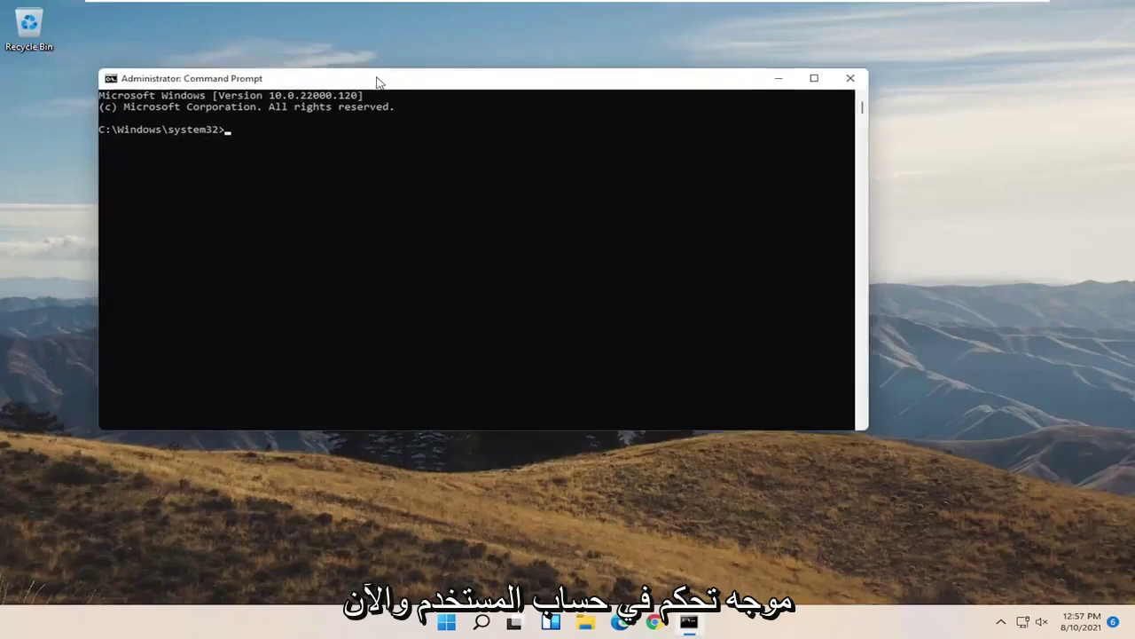
pyautogui.moveTo(376, 81); pyautogui.dragTo(464, 101)
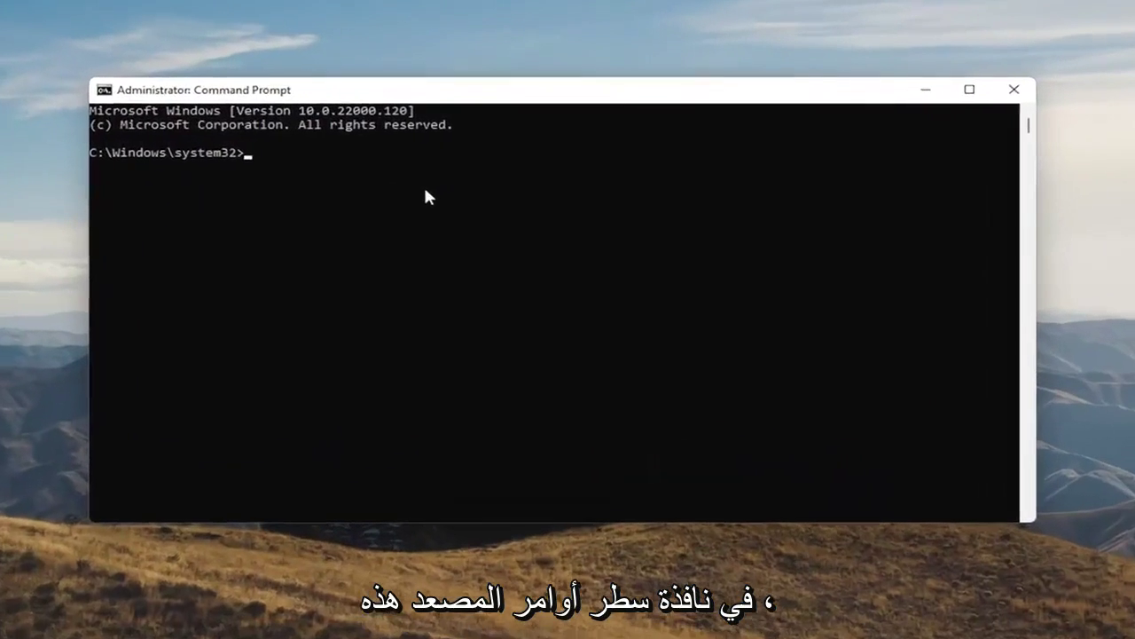
pyautogui.write('po')
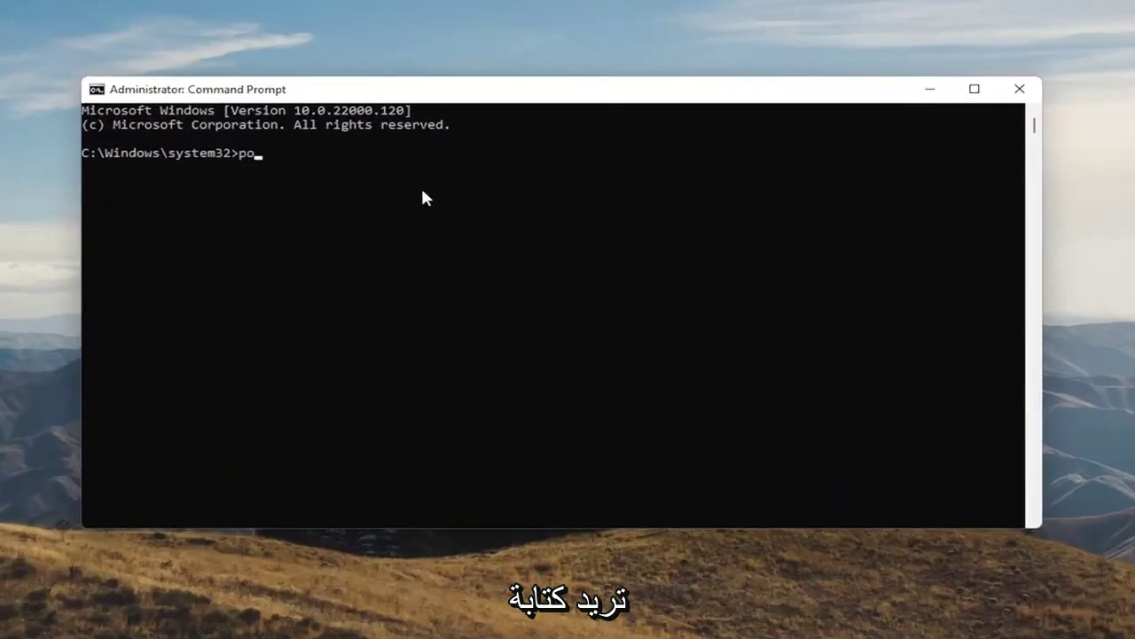
pyautogui.write('wercf')
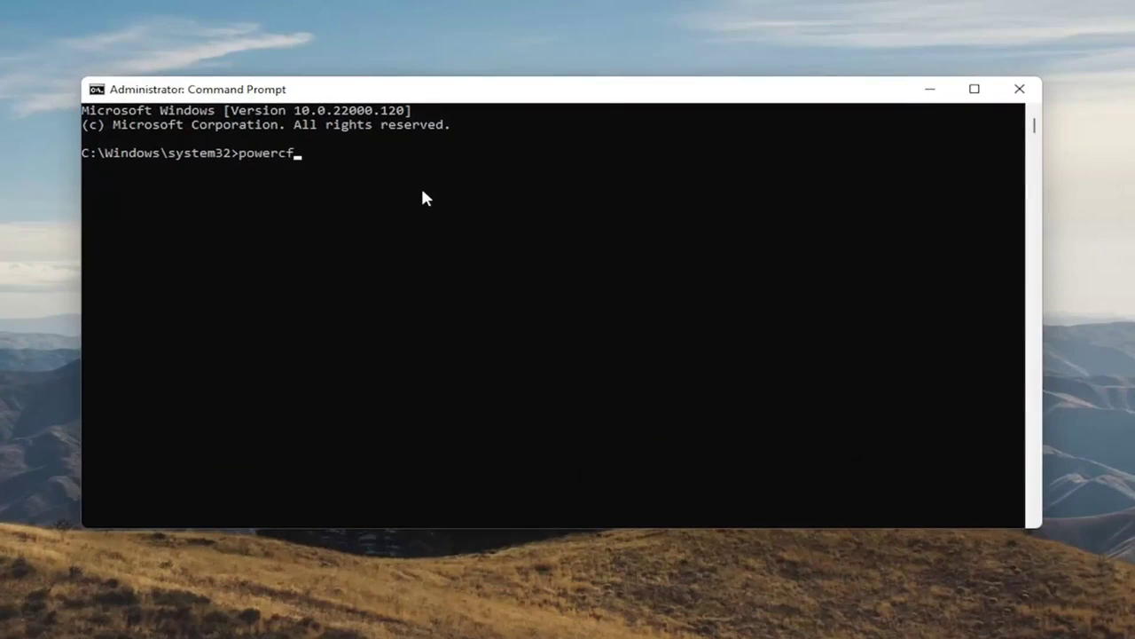
pyautogui.write('g -')
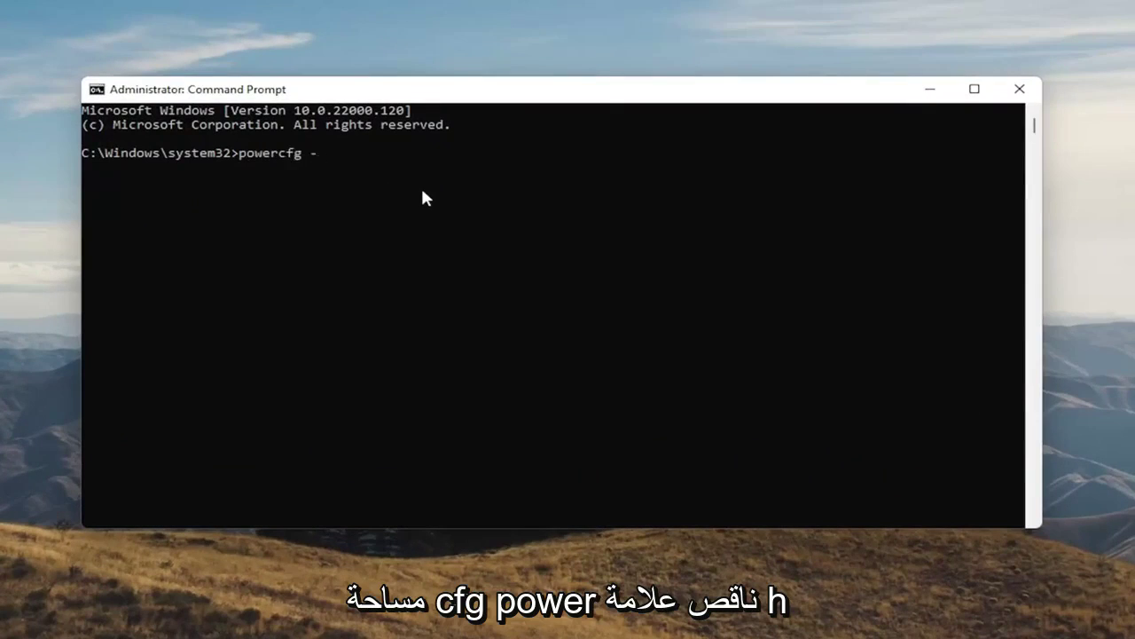
pyautogui.write('h')
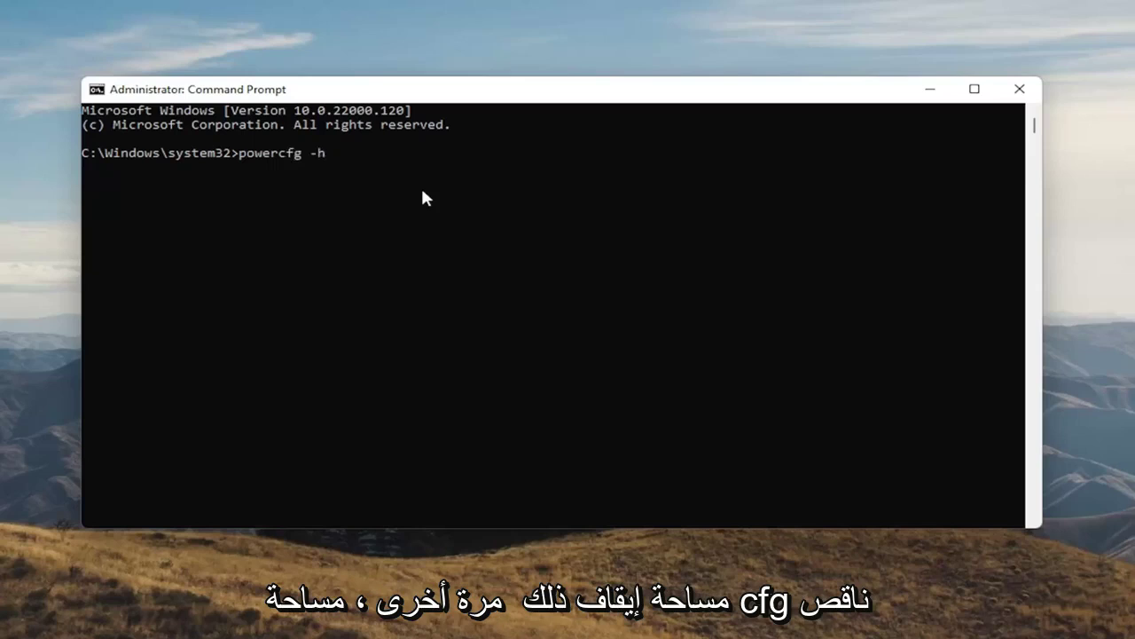
pyautogui.write(' off')
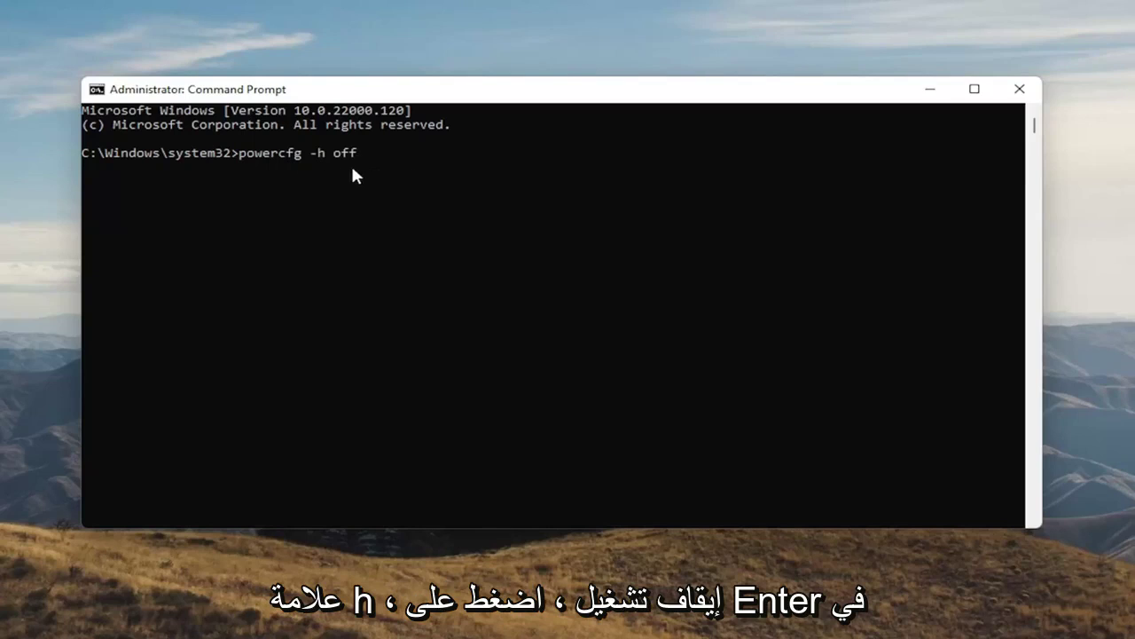
pyautogui.press('Return')
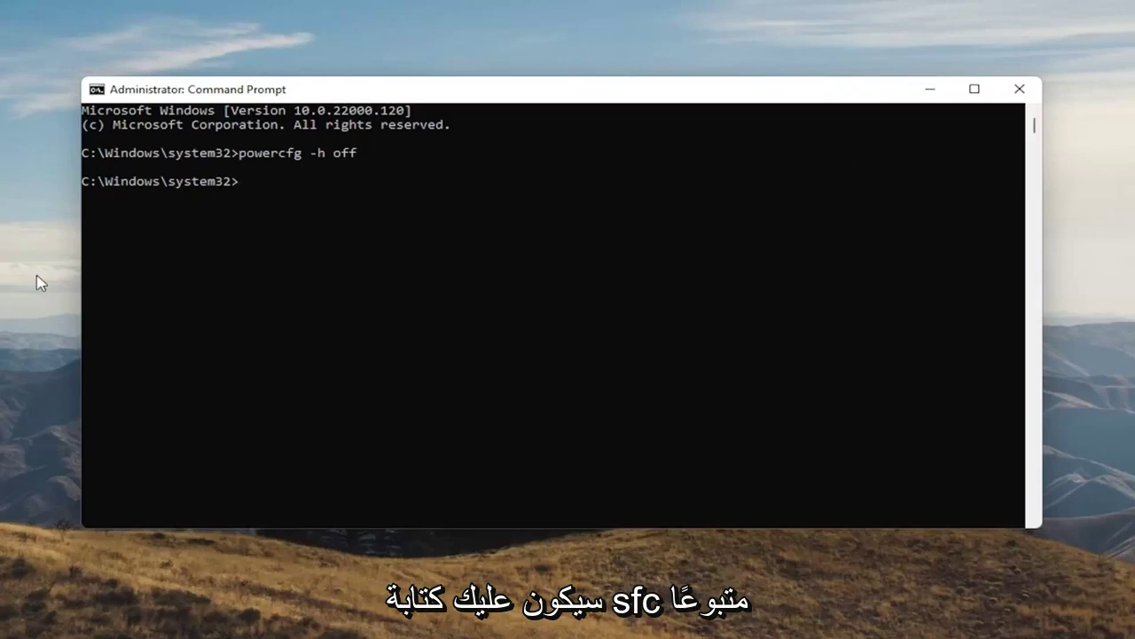
# Step: Run sfc /scannow and let the system file check reach 100% with no integrity violations
pyautogui.write('sfc /scannow')
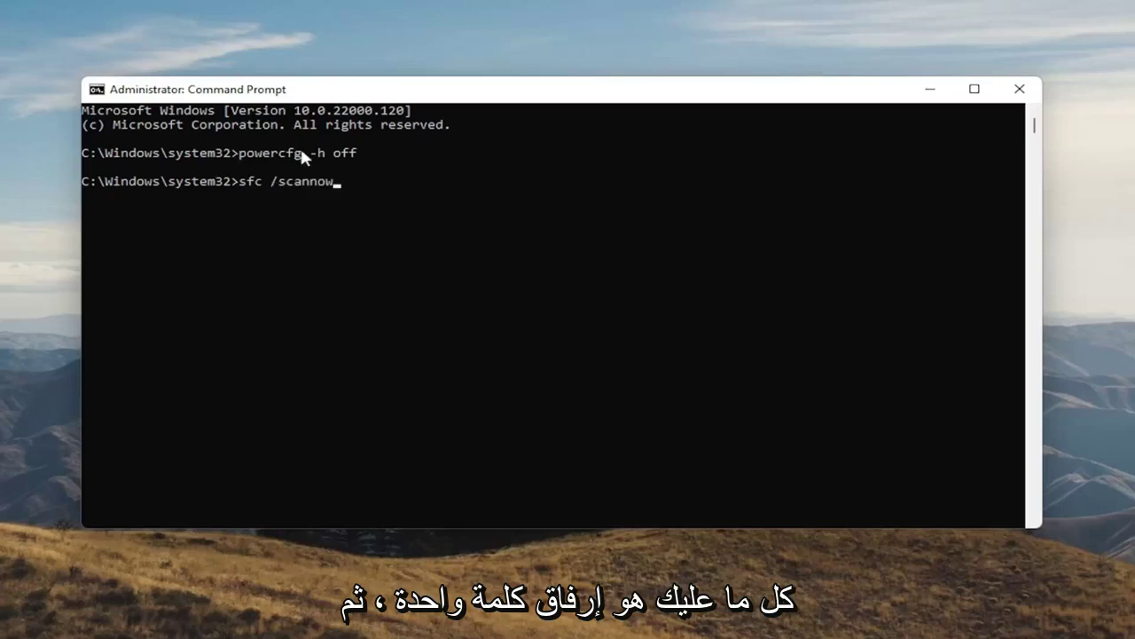
pyautogui.press('Return')
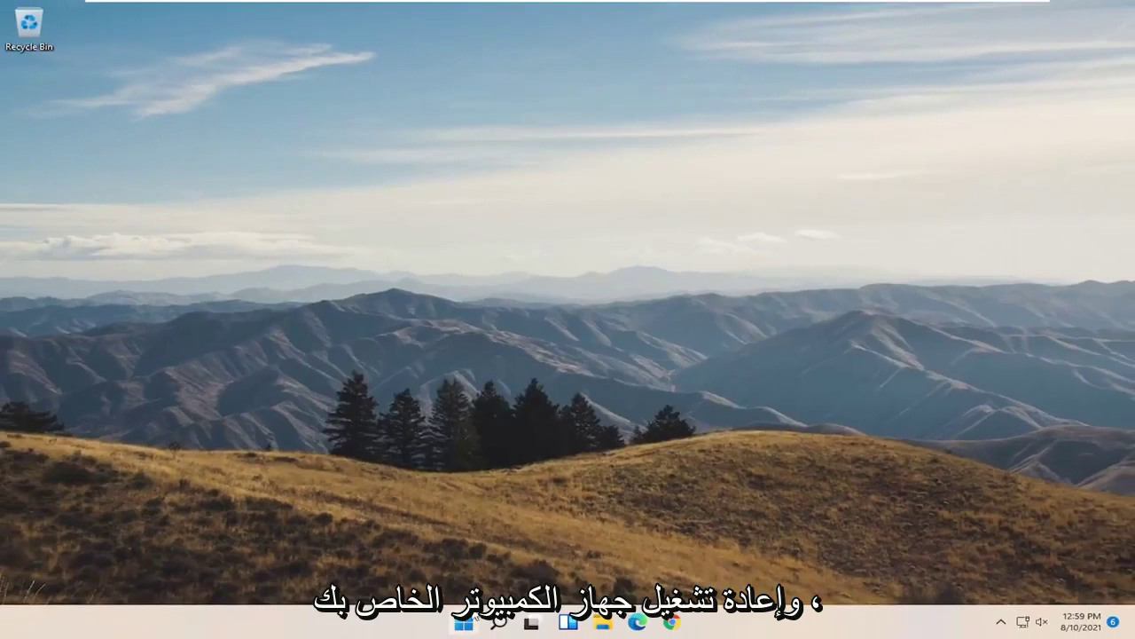
# Step: Restart the PC from the Start button's Shut down or sign out menu
pyautogui.rightClick(463, 623)
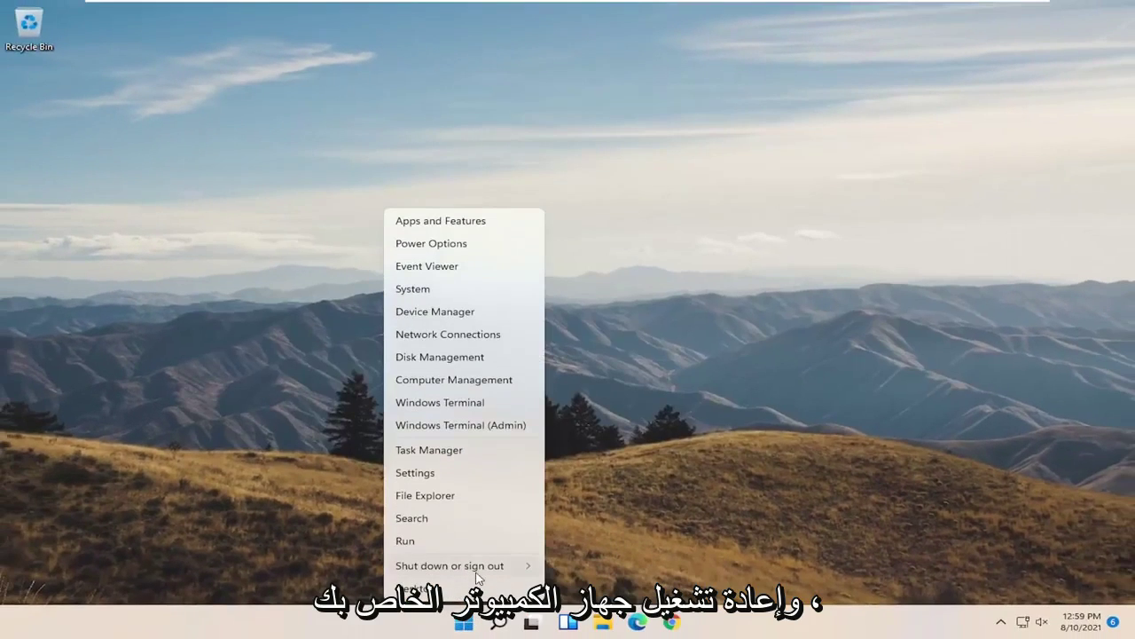
pyautogui.moveTo(479, 574)
pyautogui.click(579, 590)
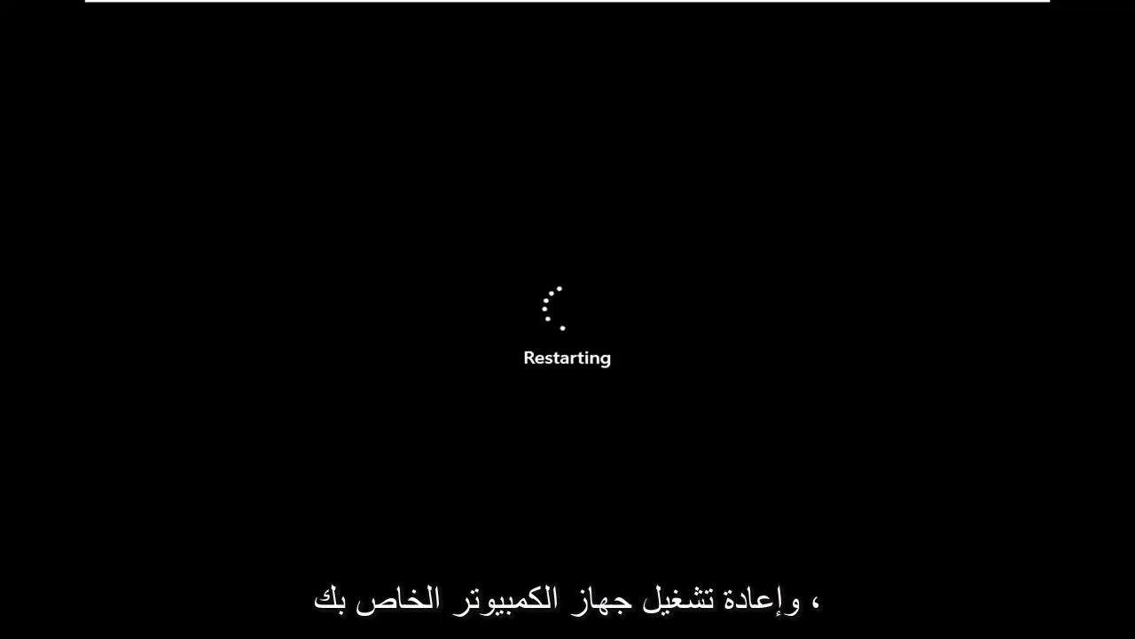